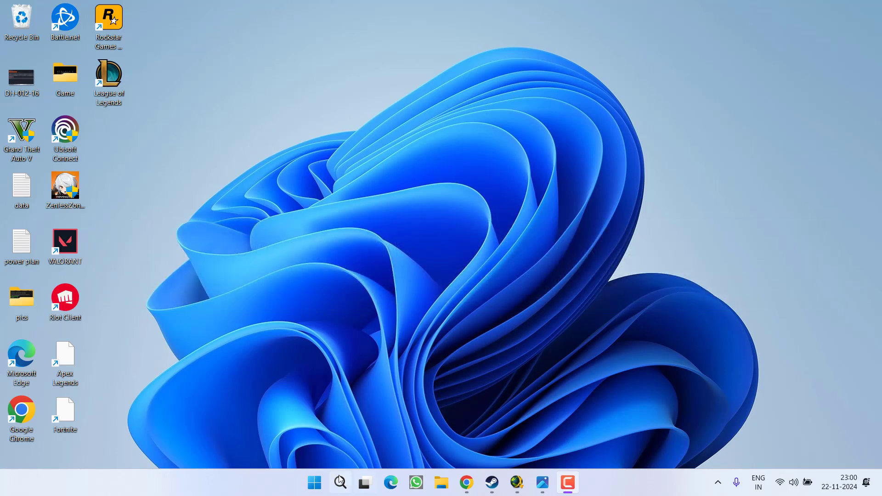
- Launch Windows Security from a Start search for 'windows'
left_click(318, 490)
type("windows")
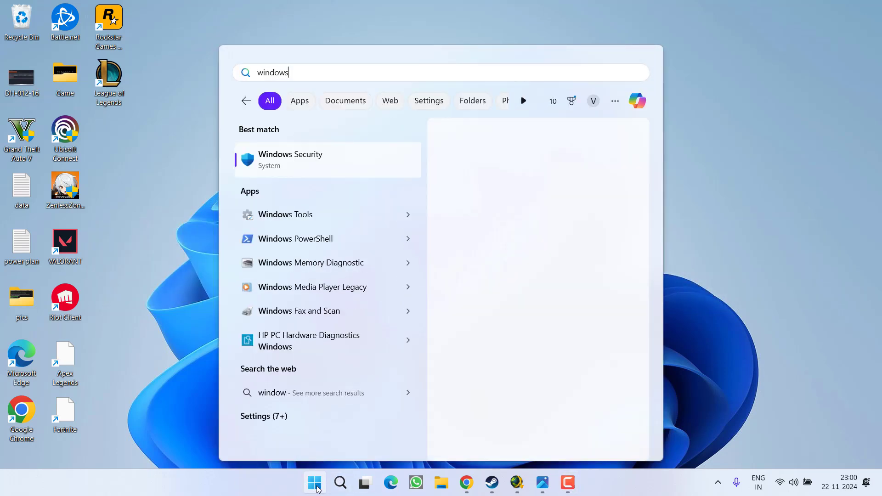
left_click(544, 177)
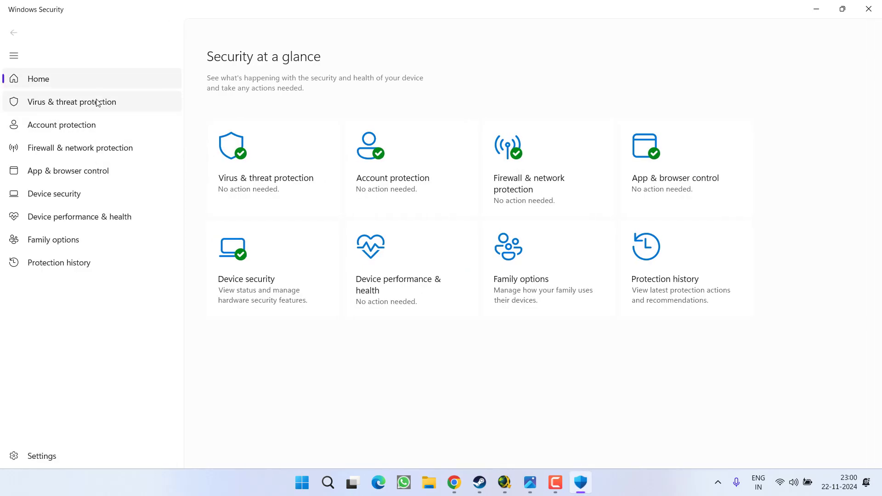
- Open the Defender exclusions page under Virus & threat protection settings, approving the admin prompt
left_click(98, 102)
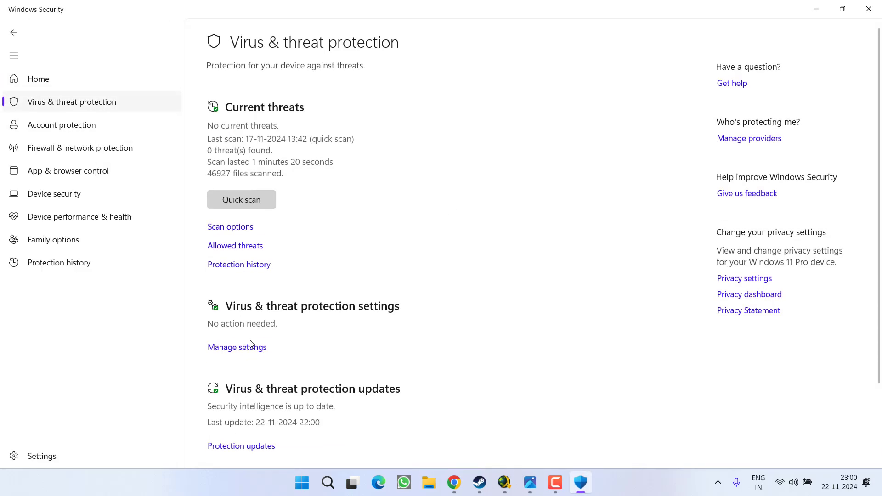
left_click(237, 347)
scroll(319, 277, "down", 8)
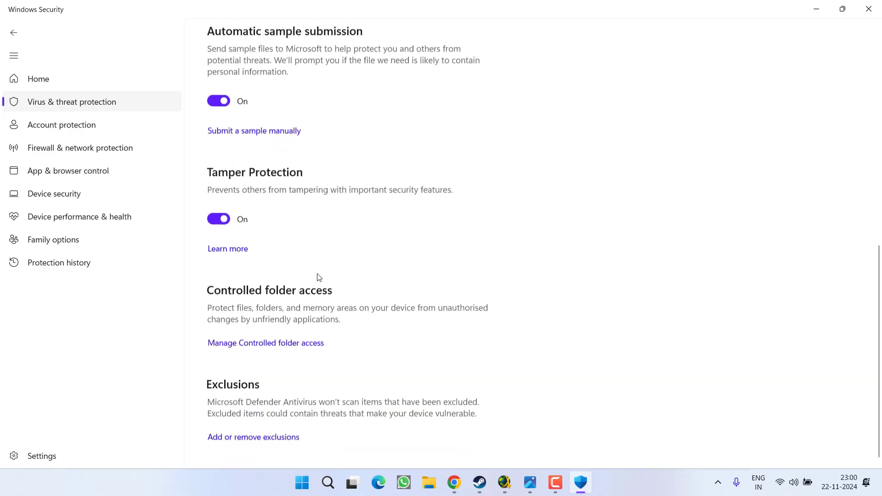
left_click(267, 439)
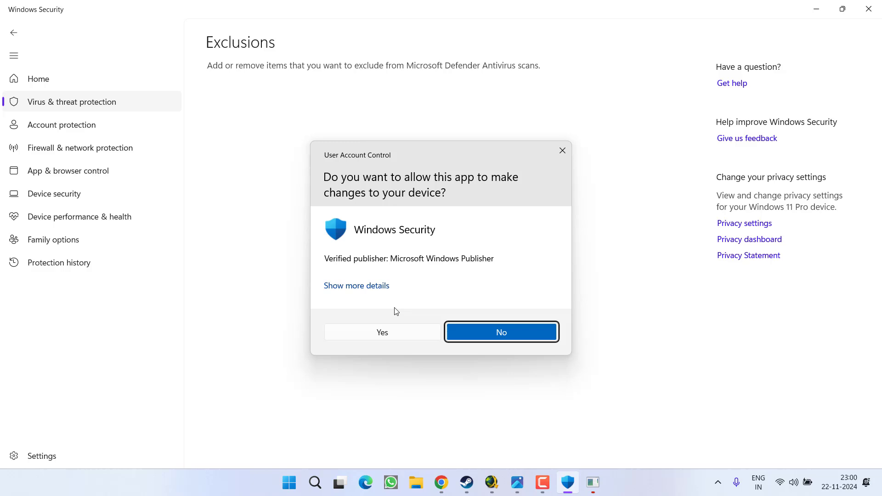
left_click(409, 340)
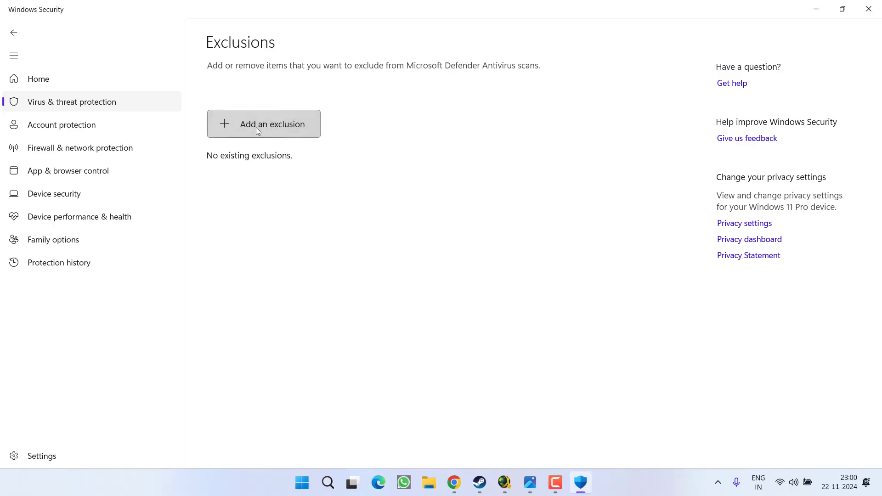
left_click(257, 130)
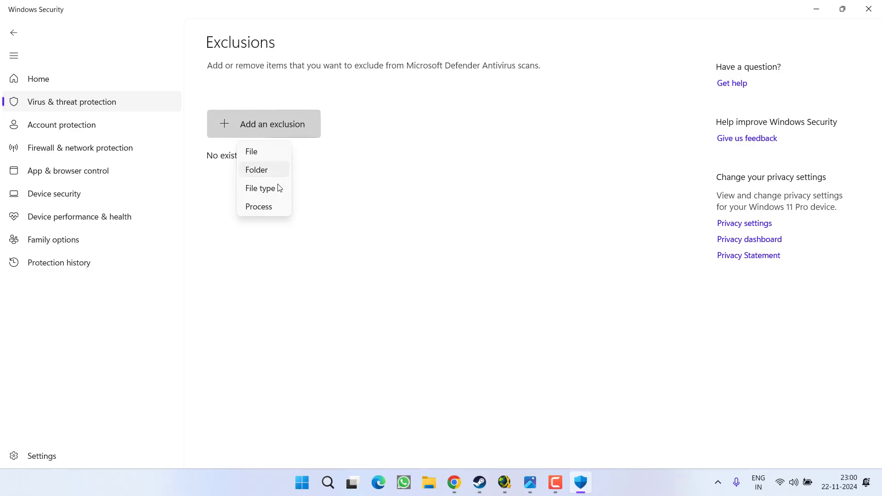
- Add F:\XboxGames\S.T.A.L.K.E.R 2\Content as a folder exclusion, then minimize Windows Security
left_click(263, 170)
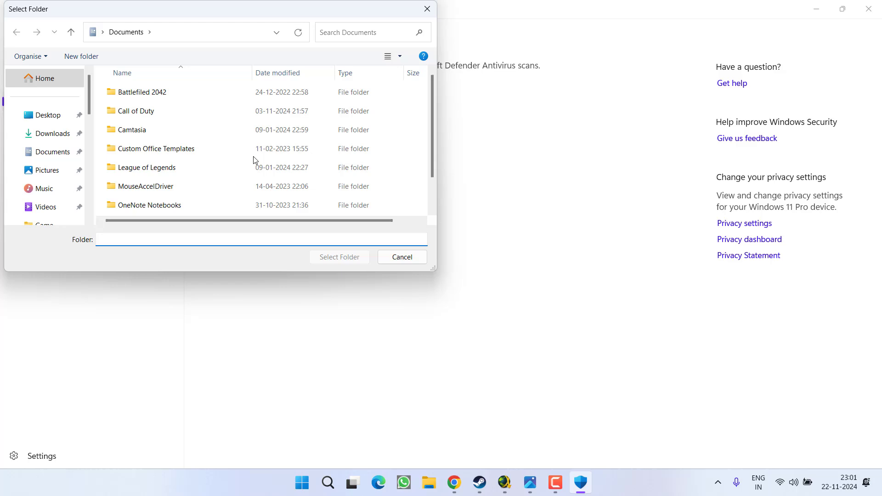
scroll(59, 176, "down", 5)
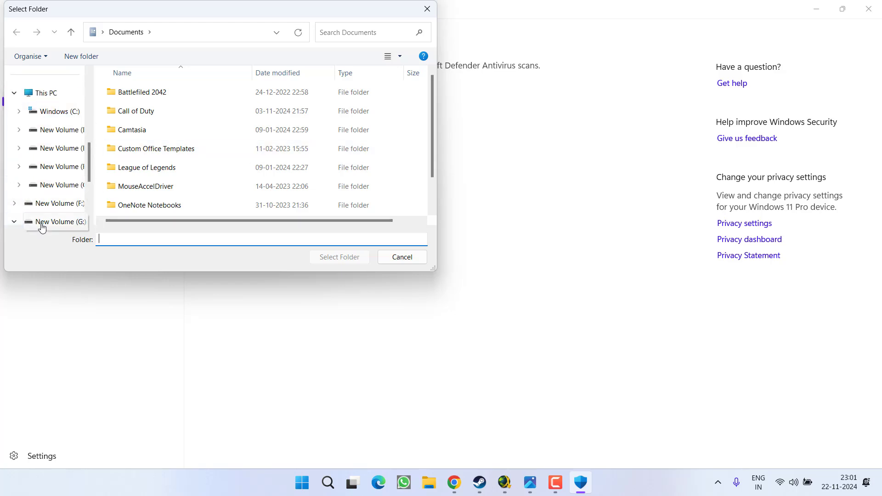
left_click(51, 204)
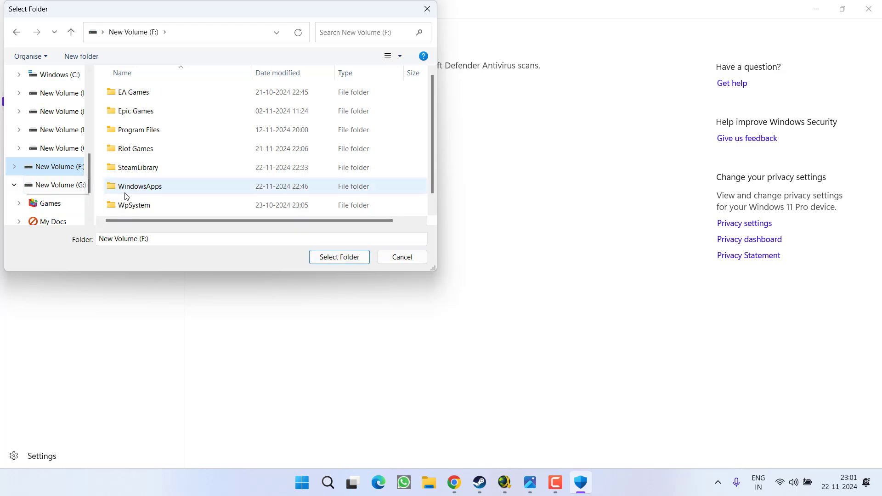
scroll(161, 156, "down", 1)
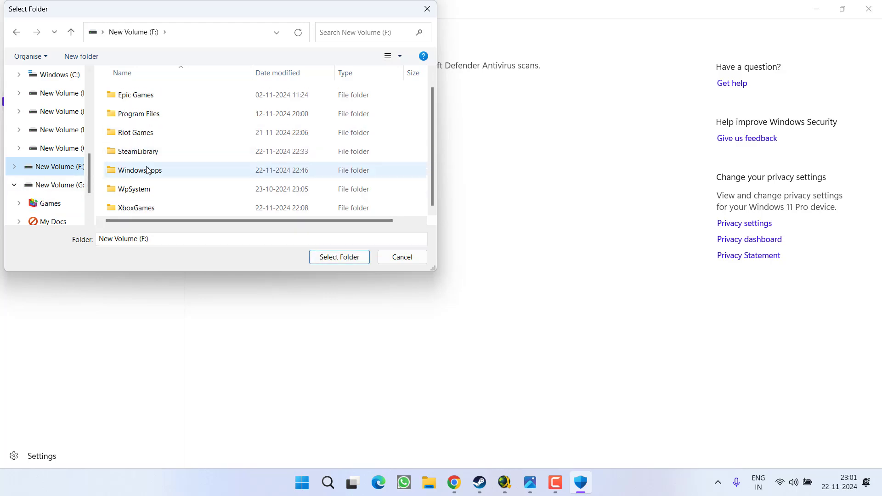
double_click(132, 208)
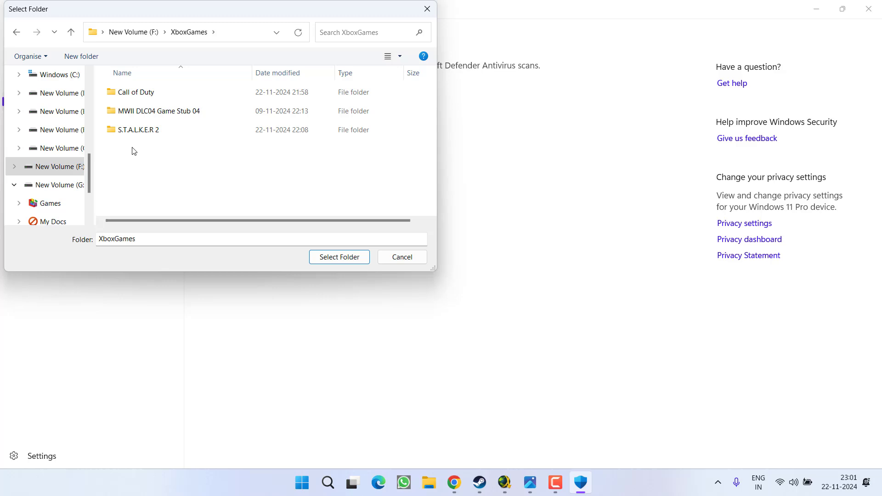
double_click(134, 131)
left_click(123, 94)
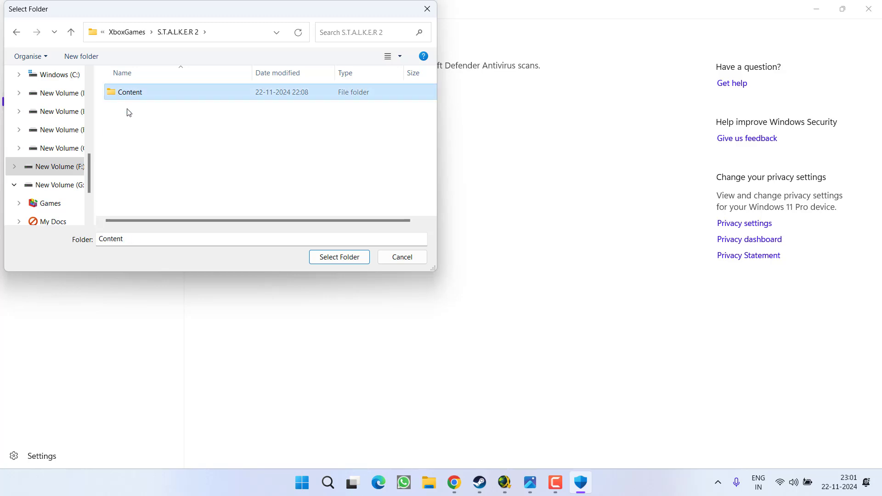
left_click(321, 258)
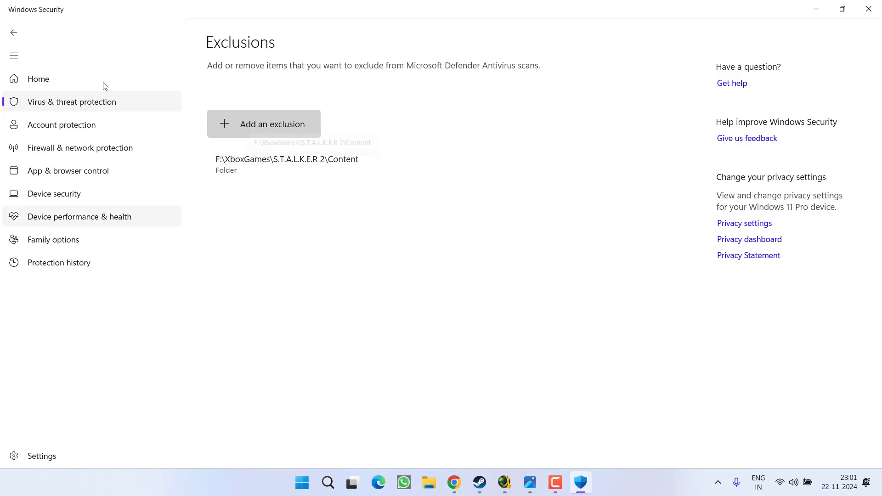
left_click(816, 9)
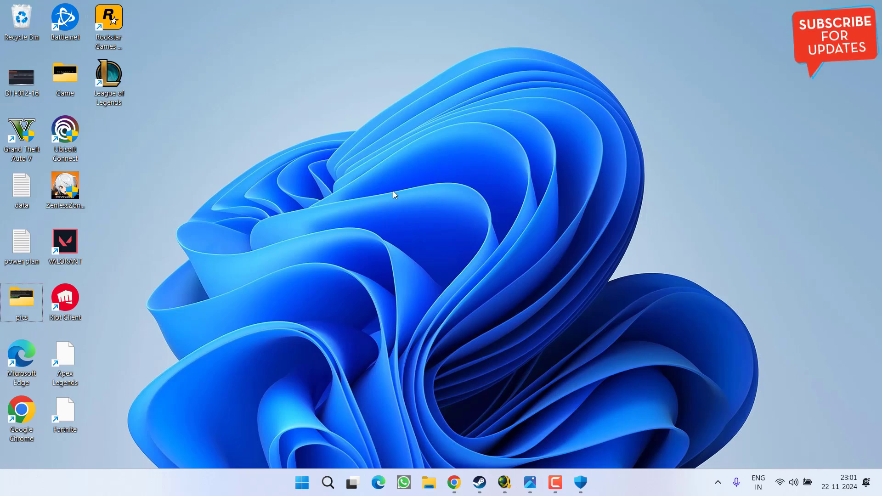
- Set Power mode to Best performance under System > Power & battery, then minimize Settings
key("super+i")
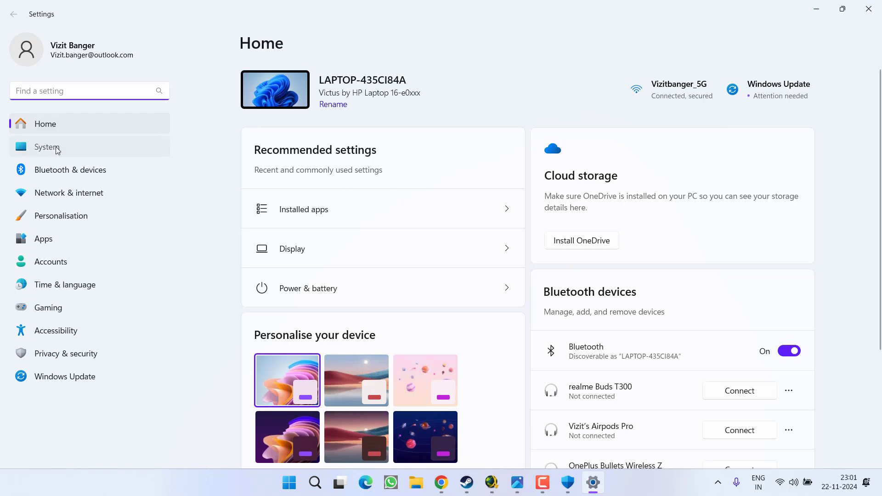
left_click(57, 149)
scroll(471, 272, "down", 2)
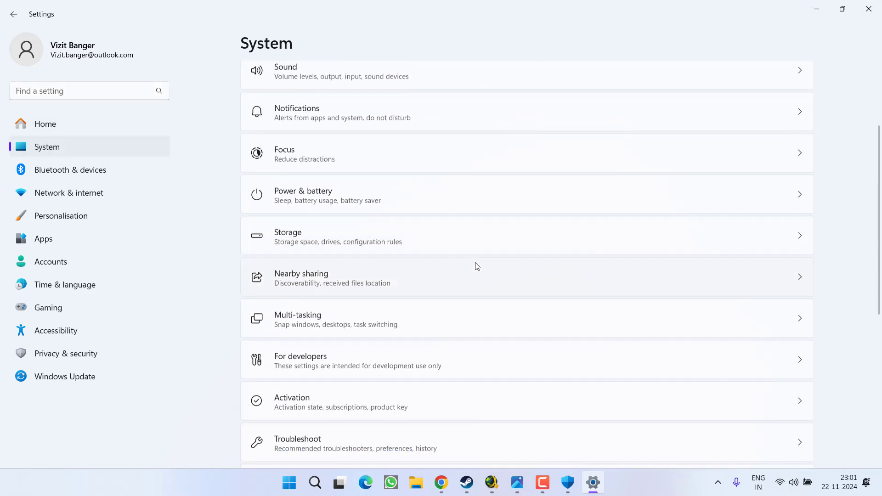
left_click(405, 193)
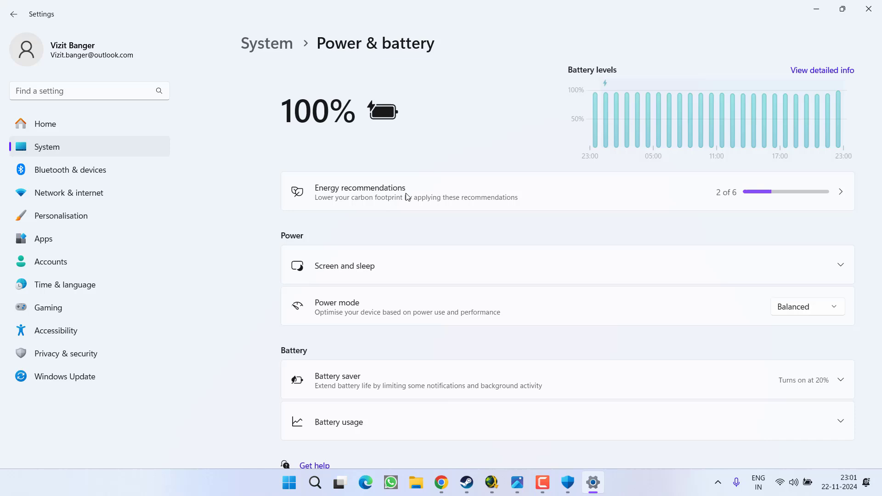
scroll(414, 221, "down", 3)
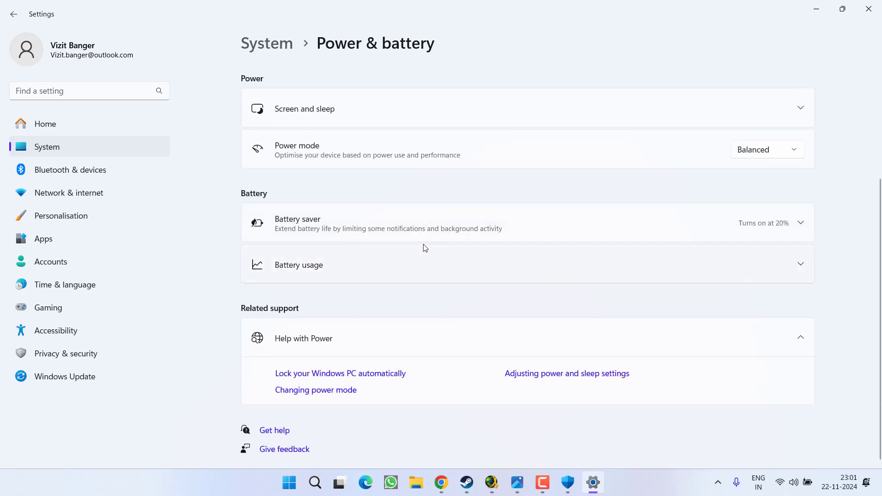
left_click(767, 151)
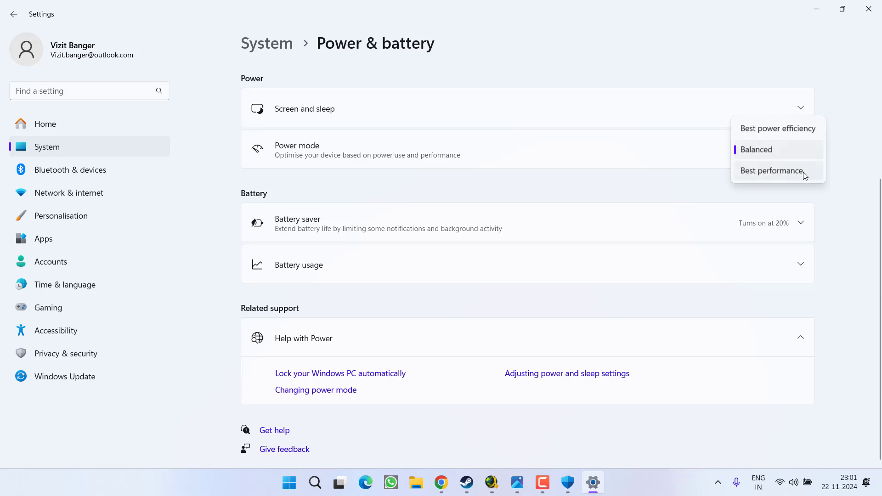
left_click(768, 170)
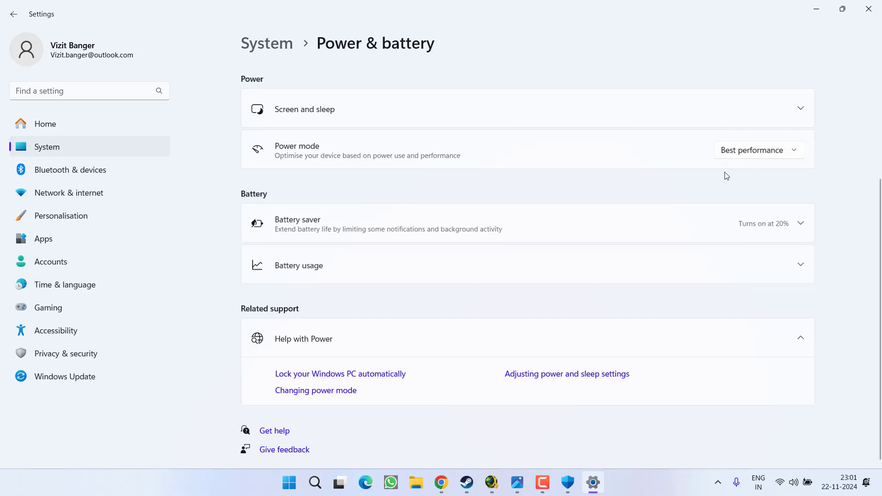
left_click(817, 9)
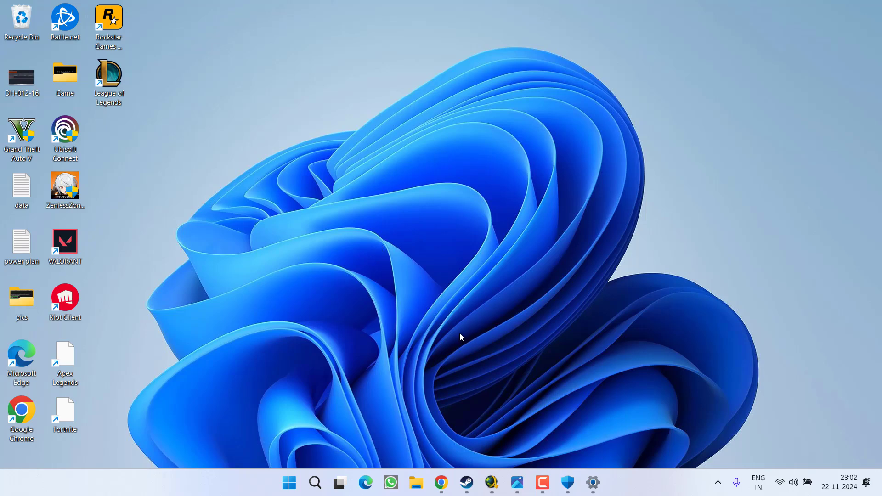
- Look over the Stalker Optimizer files page on Nexus Mods, then minimize Chrome
left_click(451, 481)
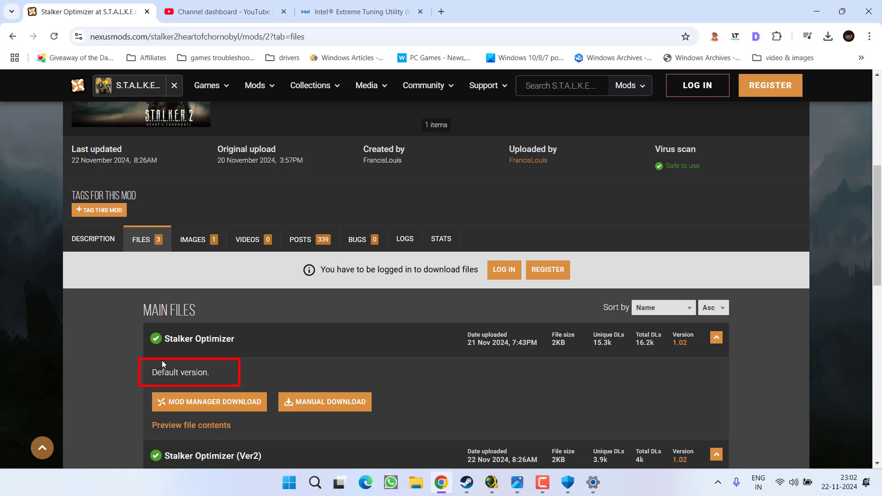
scroll(267, 357, "down", 6)
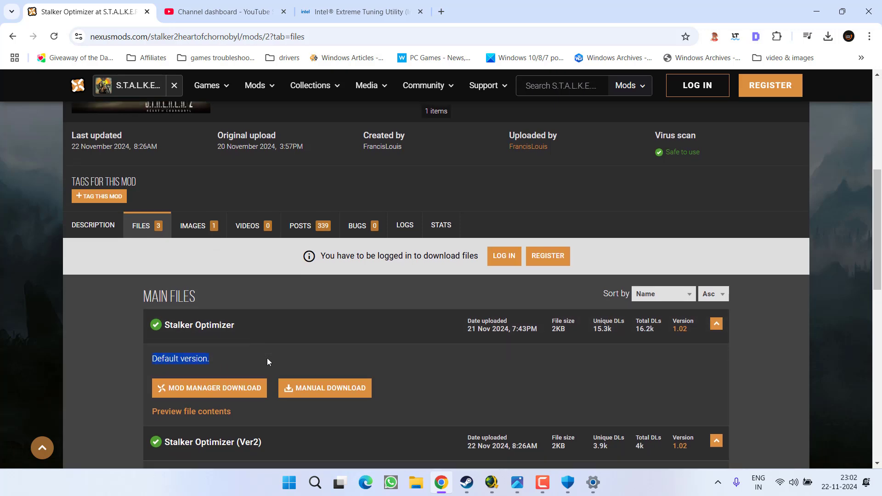
scroll(266, 359, "up", 2)
scroll(295, 378, "up", 4)
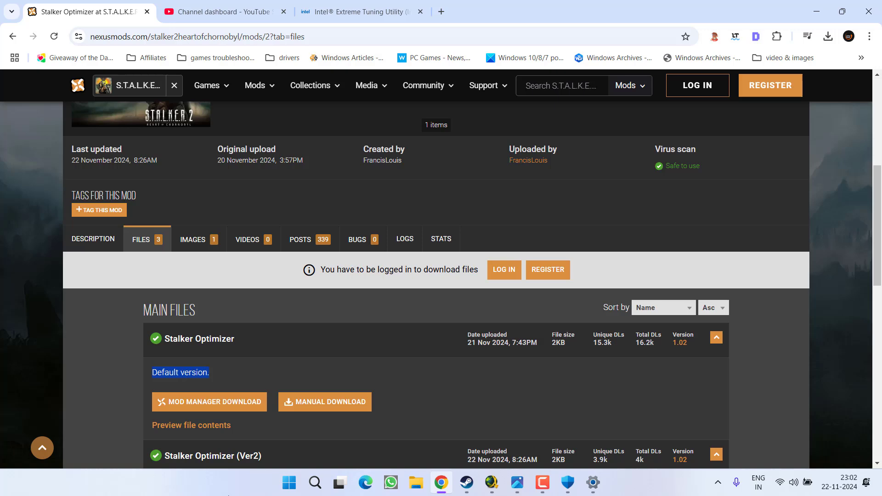
left_click(817, 12)
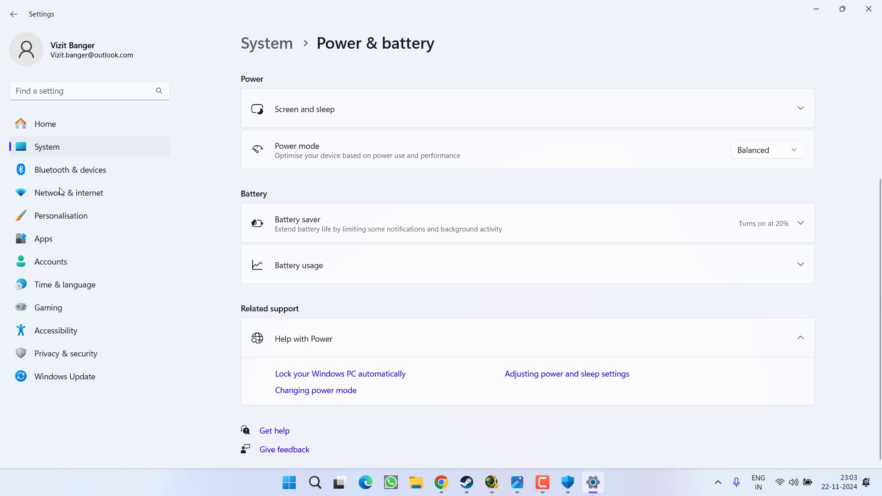
- Tick the HP Inc. Firmware 15.22.0.0 optional driver update, then close Settings
left_click(60, 377)
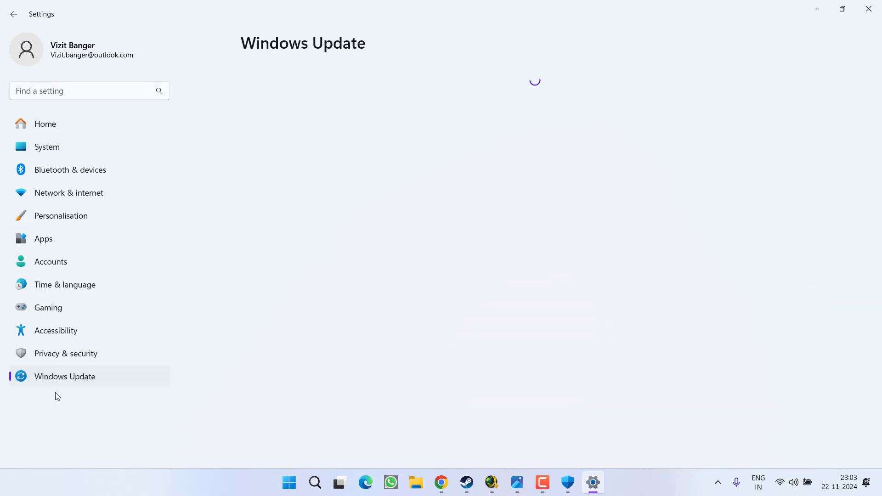
scroll(522, 308, "down", 10)
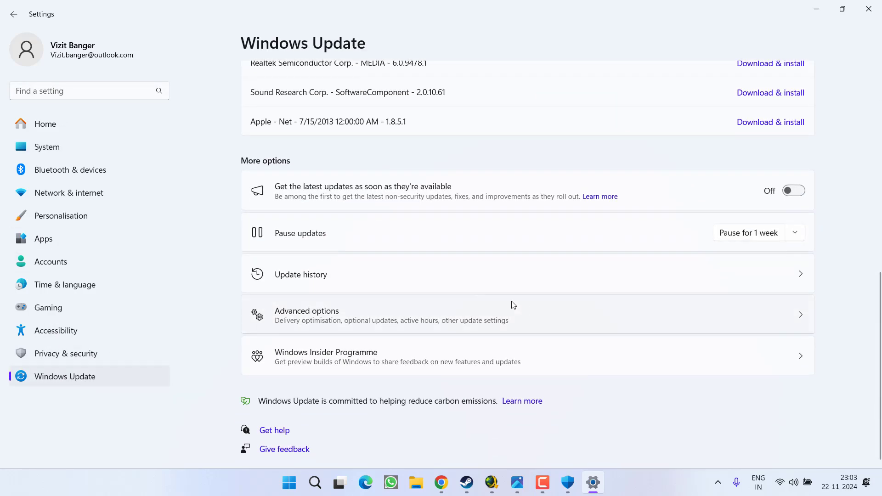
left_click(344, 312)
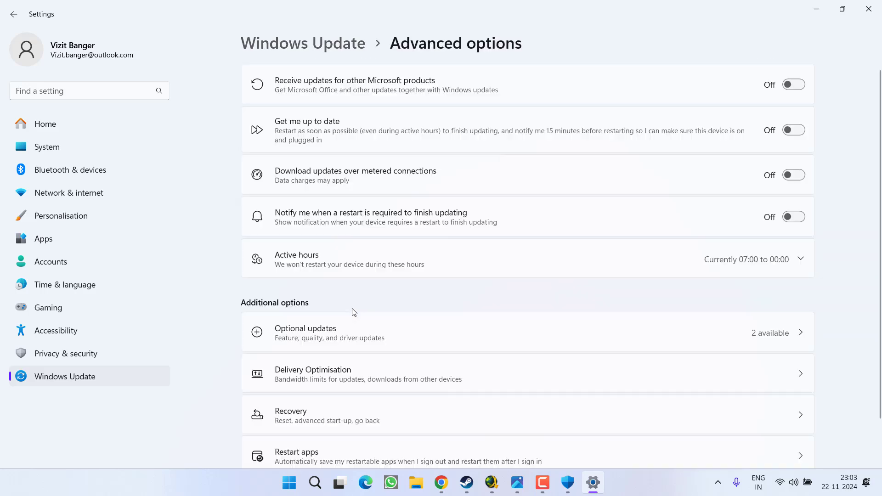
left_click(324, 343)
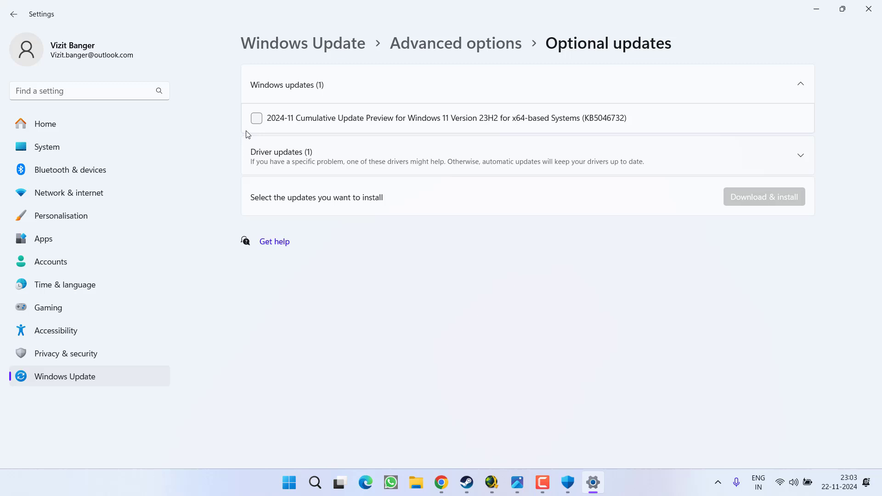
left_click(391, 167)
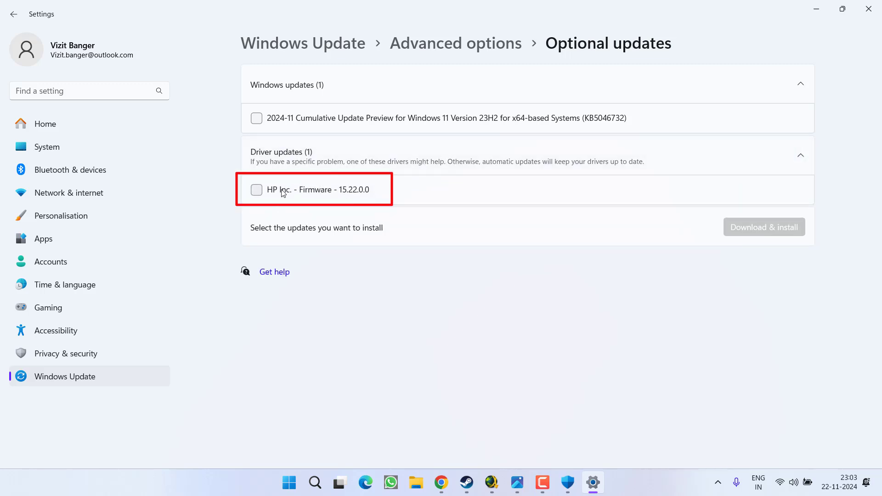
left_click(257, 191)
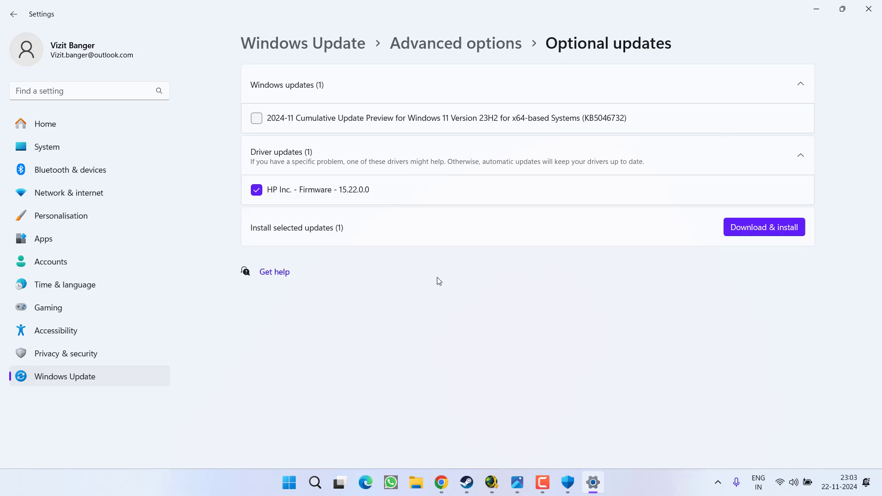
left_click(868, 9)
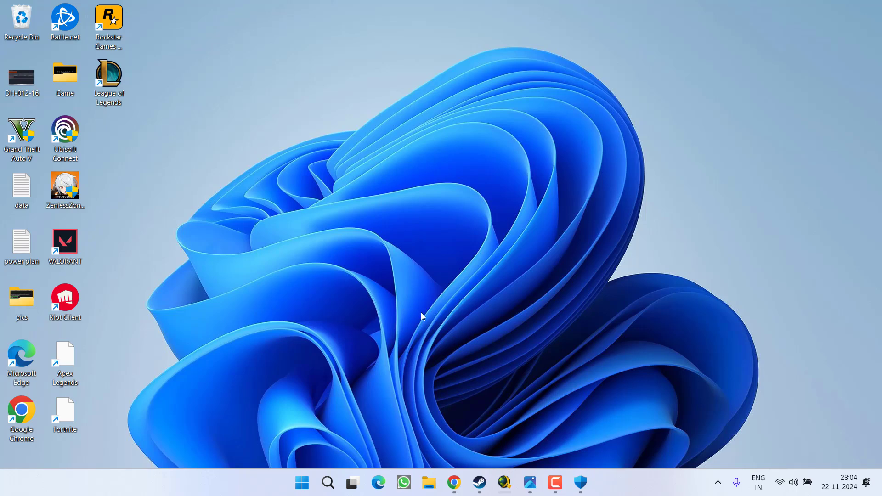
- Start the XTUSetup_7.14.2.14.exe download on the Intel XTU page, cancel the save prompt, and minimize Chrome
left_click(454, 482)
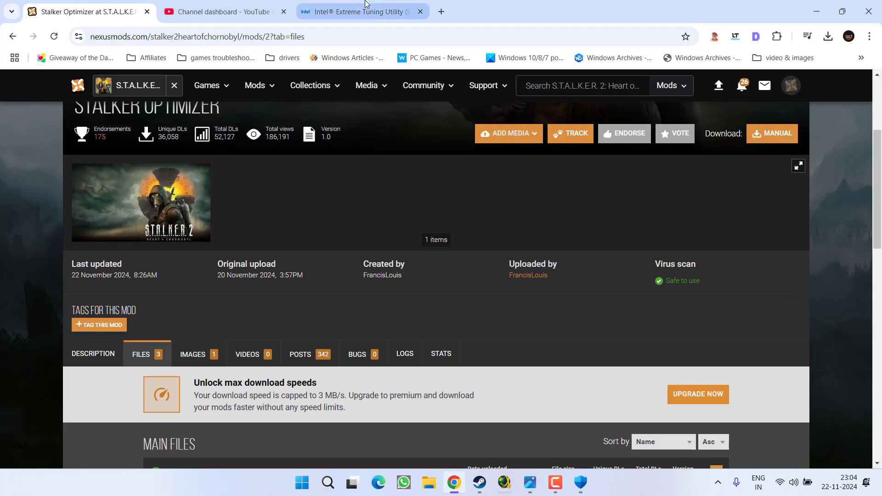
left_click(321, 13)
left_click_drag(98, 167, 521, 167)
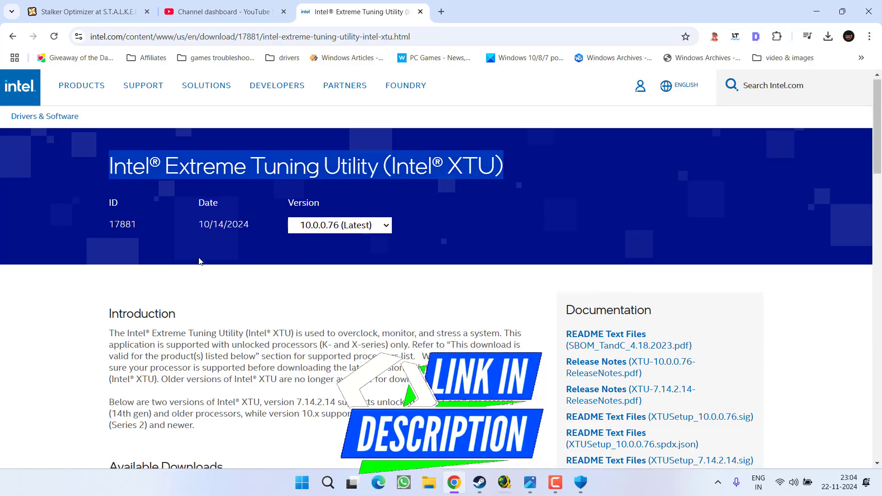
scroll(266, 106, "down", 9)
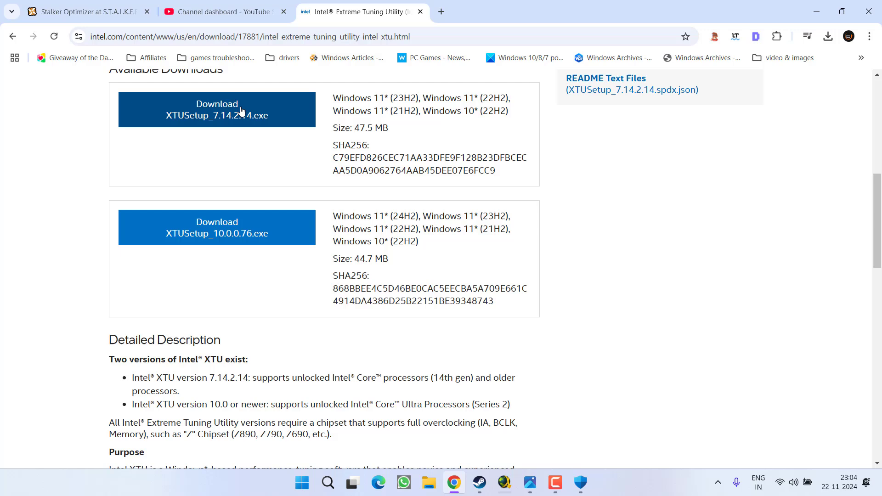
left_click(253, 103)
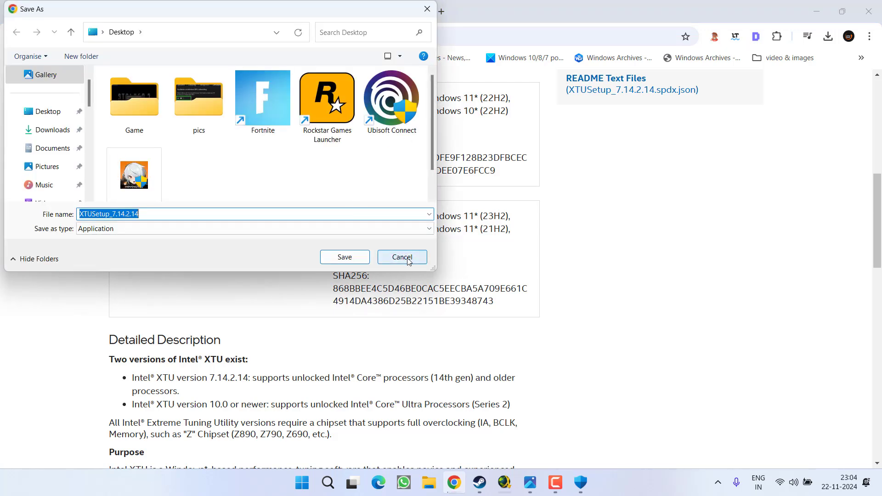
left_click(402, 257)
left_click(817, 11)
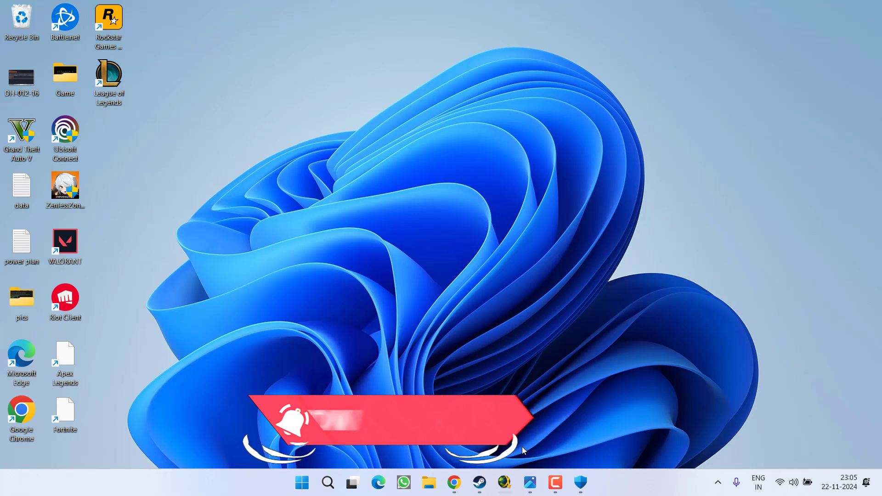
mouse_move(530, 482)
left_click(436, 414)
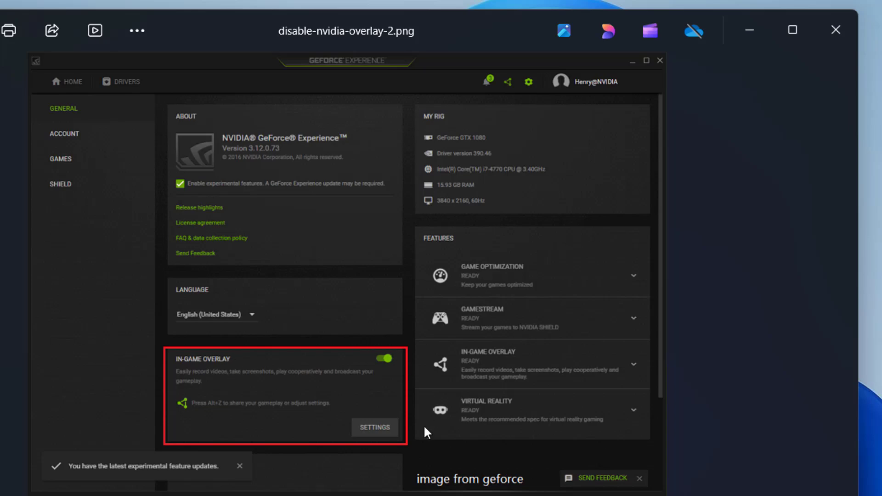
left_click(835, 29)
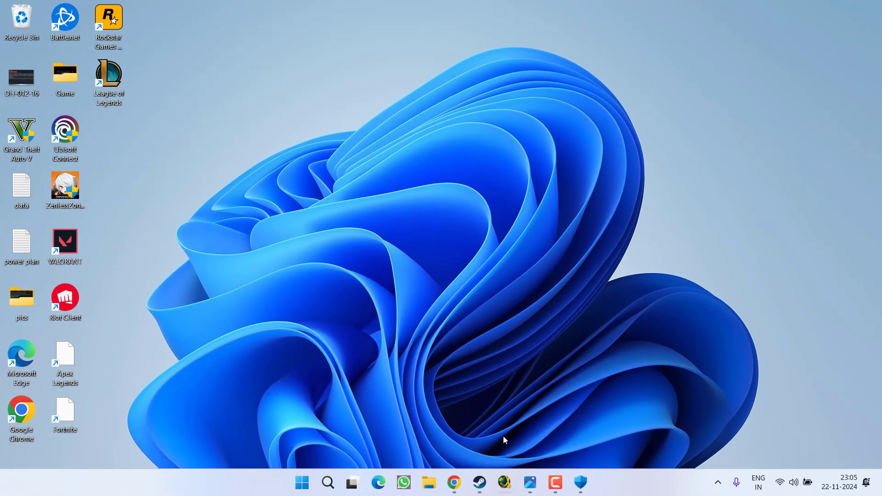
left_click(531, 483)
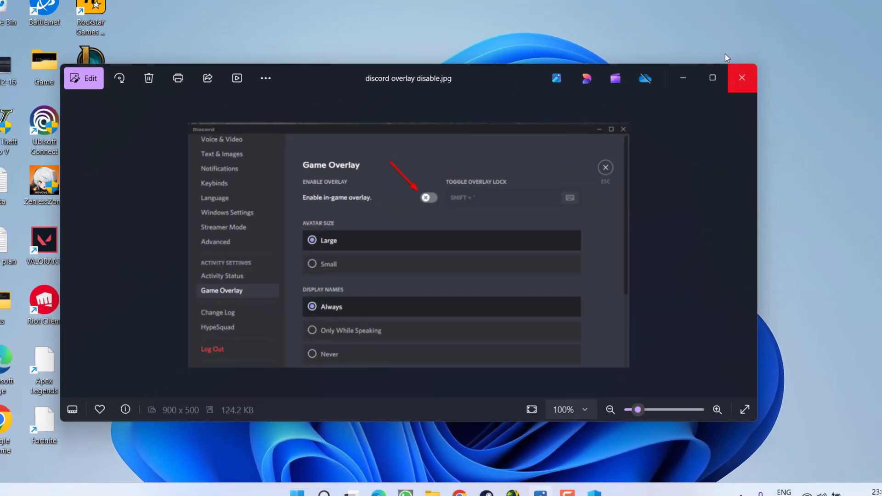
- Turn off 'Enable the Steam Overlay while in-game' in Steam's In Game settings, then close and minimize Steam
left_click(878, 9)
left_click(492, 482)
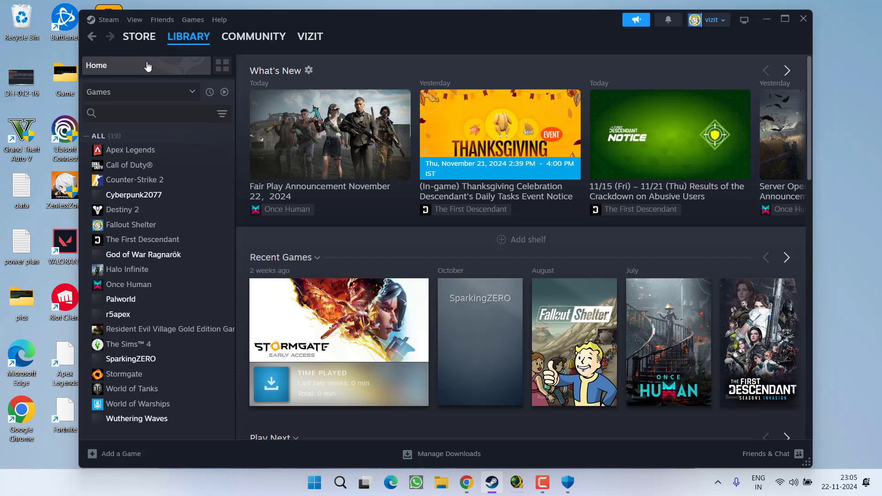
left_click(102, 21)
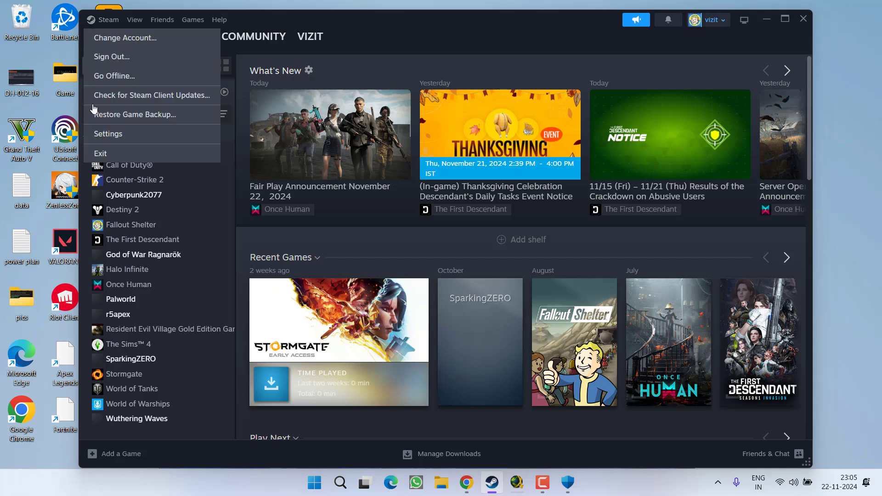
left_click(115, 133)
scroll(257, 330, "down", 1)
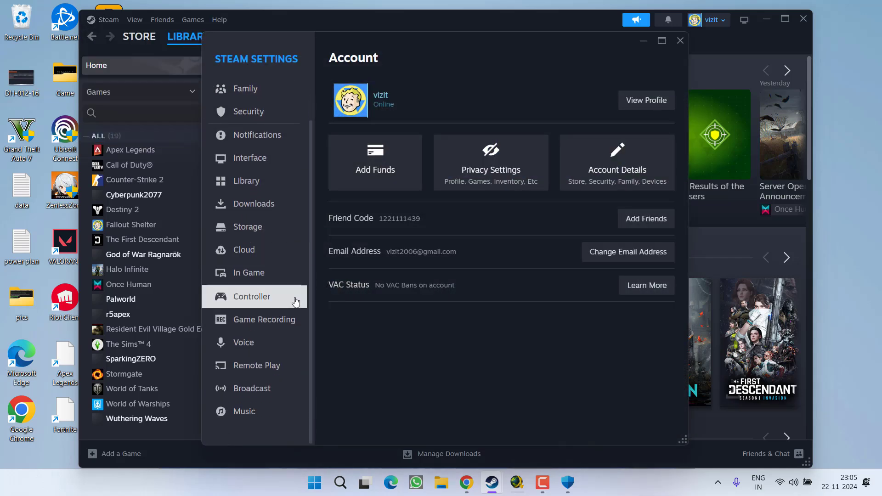
left_click(250, 275)
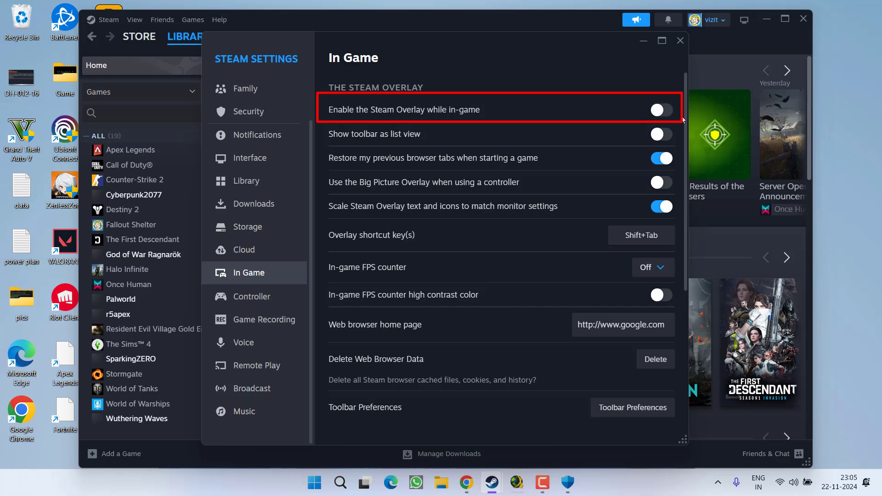
left_click(658, 110)
left_click(680, 40)
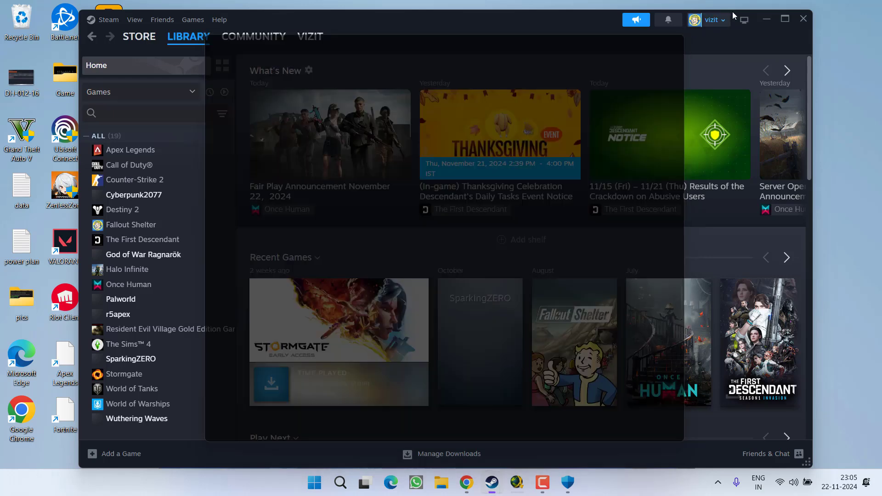
left_click(765, 21)
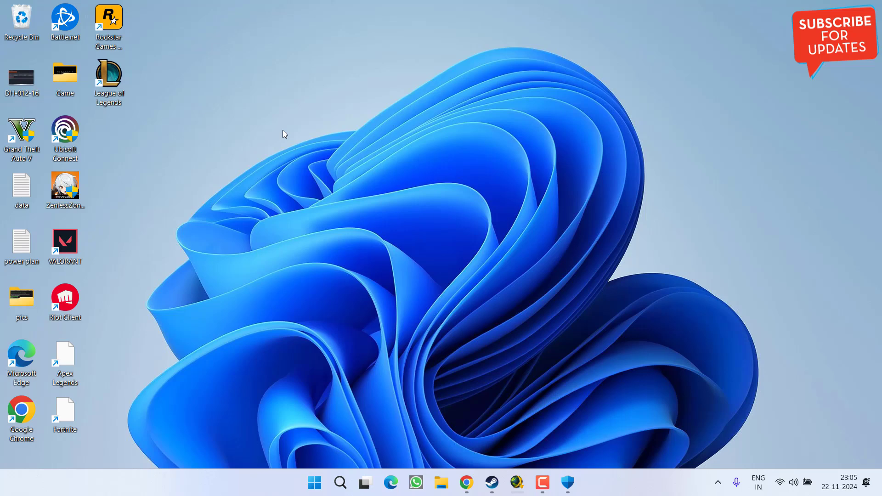
right_click(311, 121)
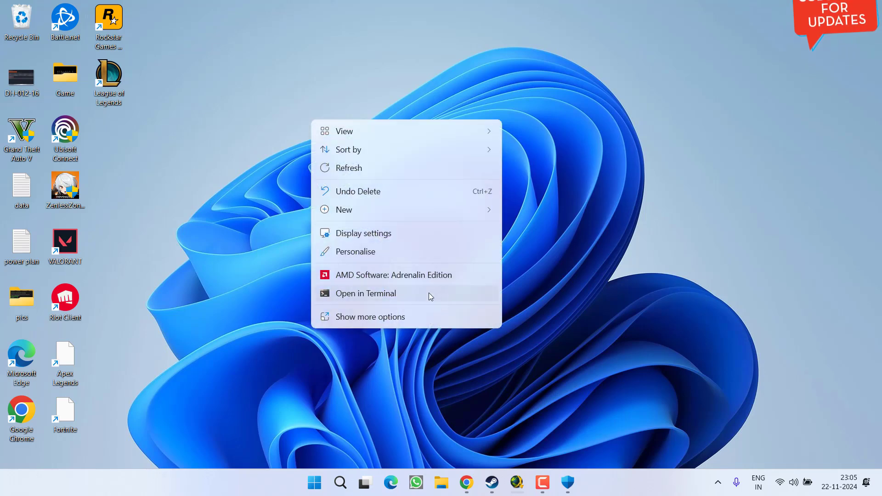
left_click(211, 204)
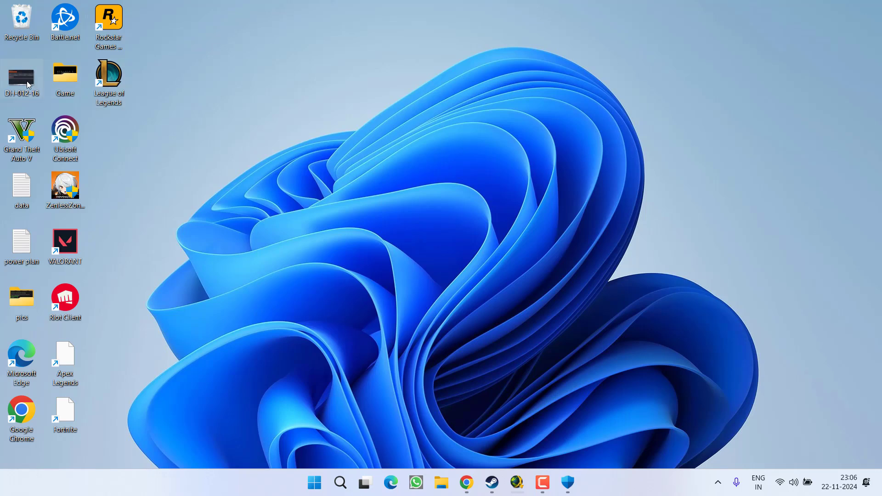